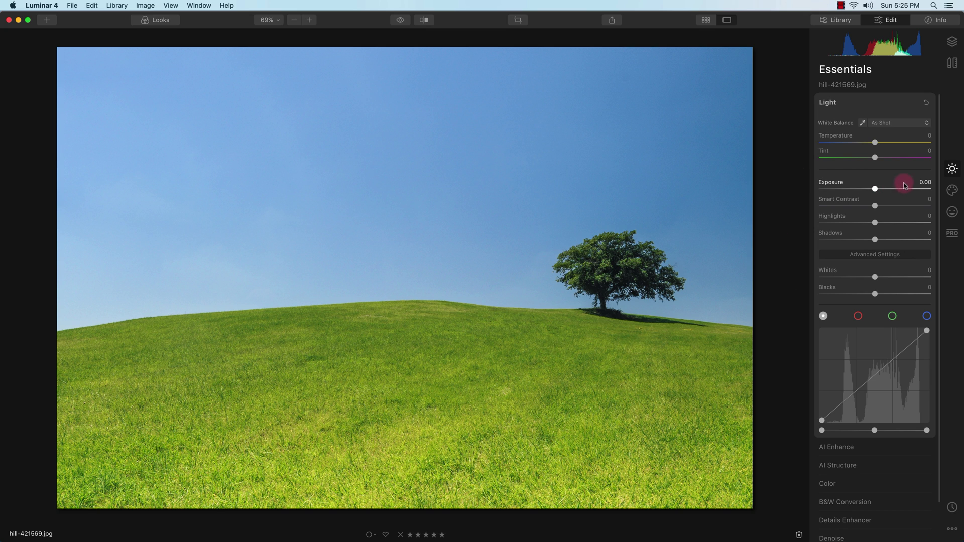
In AI Sky Replacement, try the Galaxy 1 sky, then settle on Dramatic Sunset 2
{"action": "left_click", "coordinate": [952, 191]}
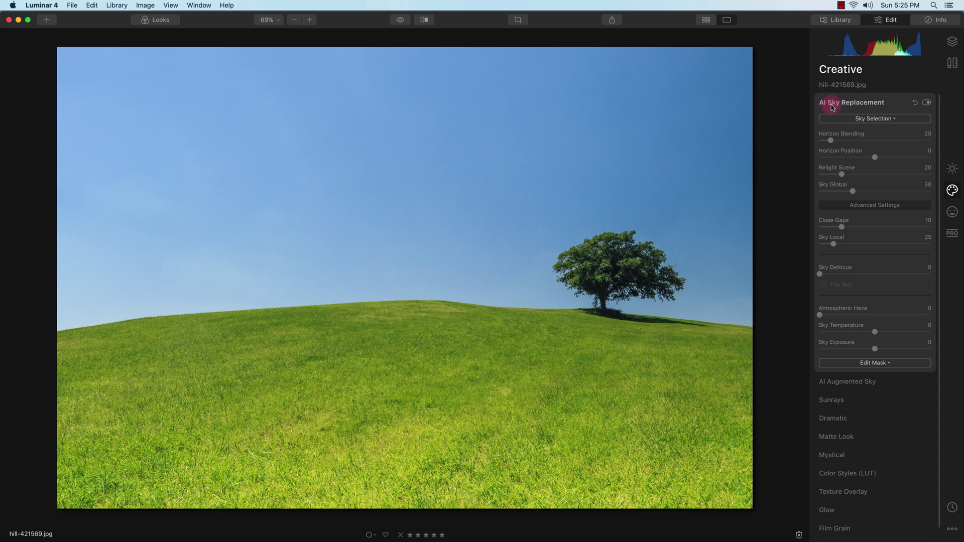
{"action": "left_click", "coordinate": [874, 121]}
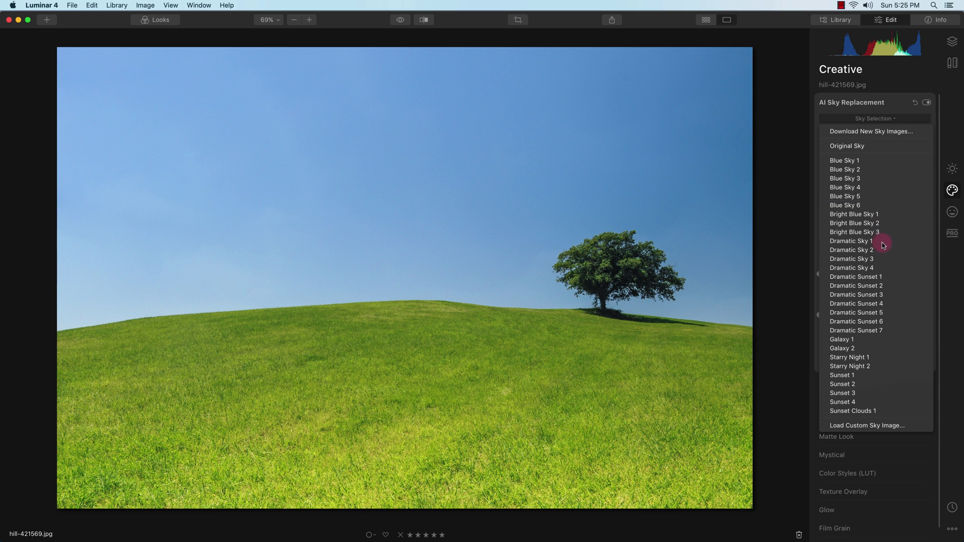
{"action": "left_click", "coordinate": [880, 338]}
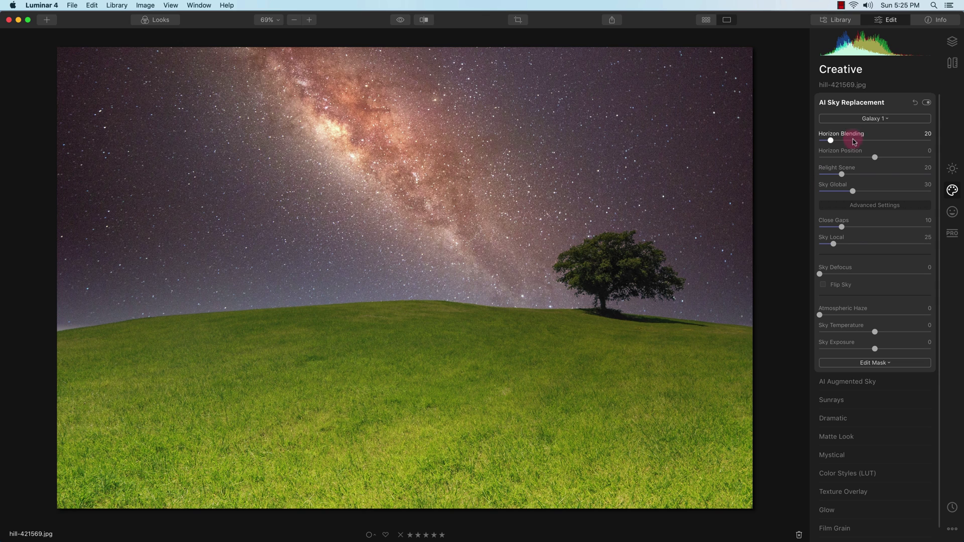
{"action": "left_click", "coordinate": [852, 121]}
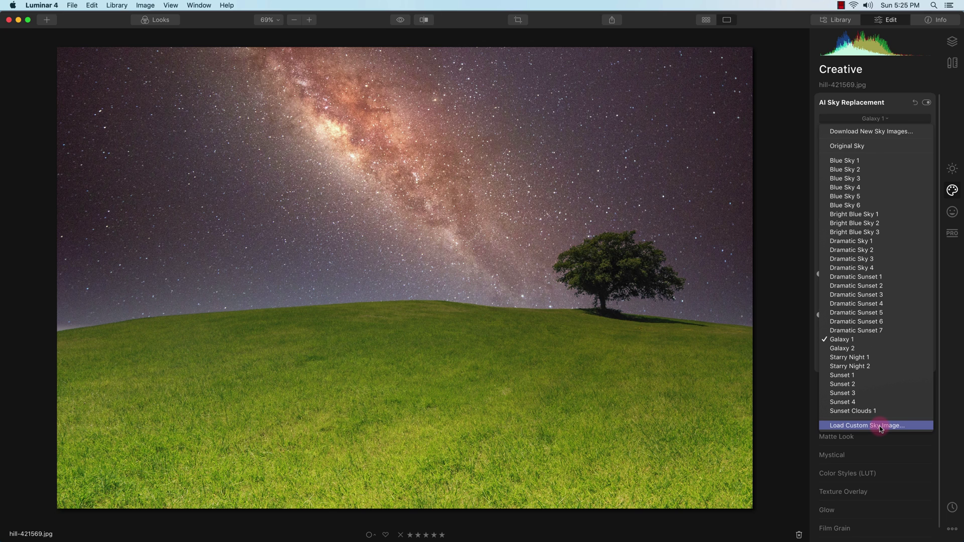
{"action": "left_click", "coordinate": [878, 290]}
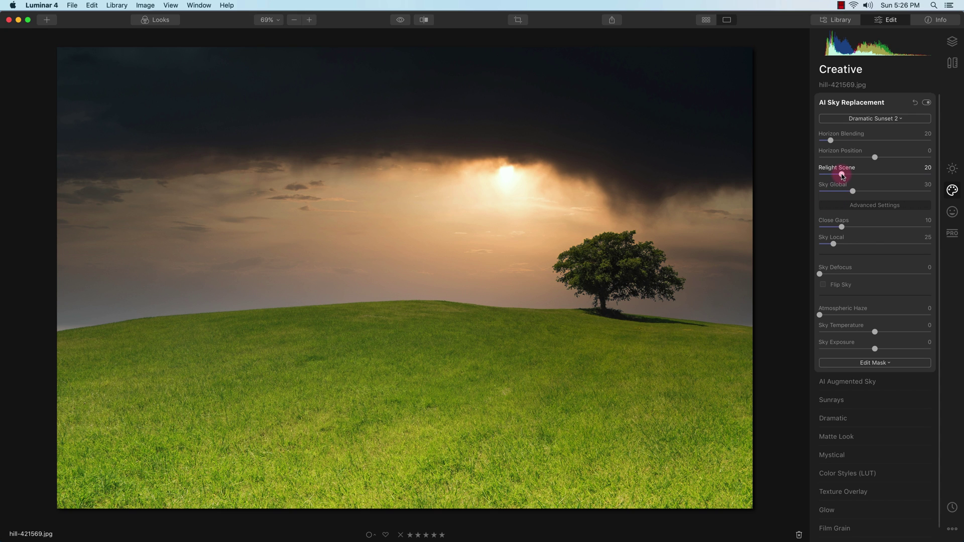
Set Relight Scene to 100, Horizon Blending to 0 and Horizon Position to -2
{"action": "left_click_drag", "start_coordinate": [842, 175], "coordinate": [936, 174]}
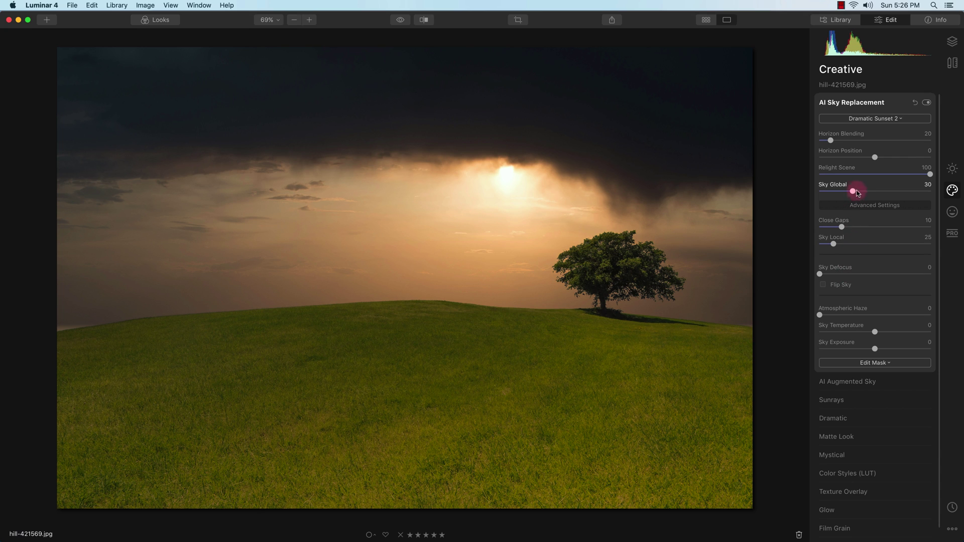
{"action": "left_click_drag", "start_coordinate": [843, 147], "coordinate": [810, 143]}
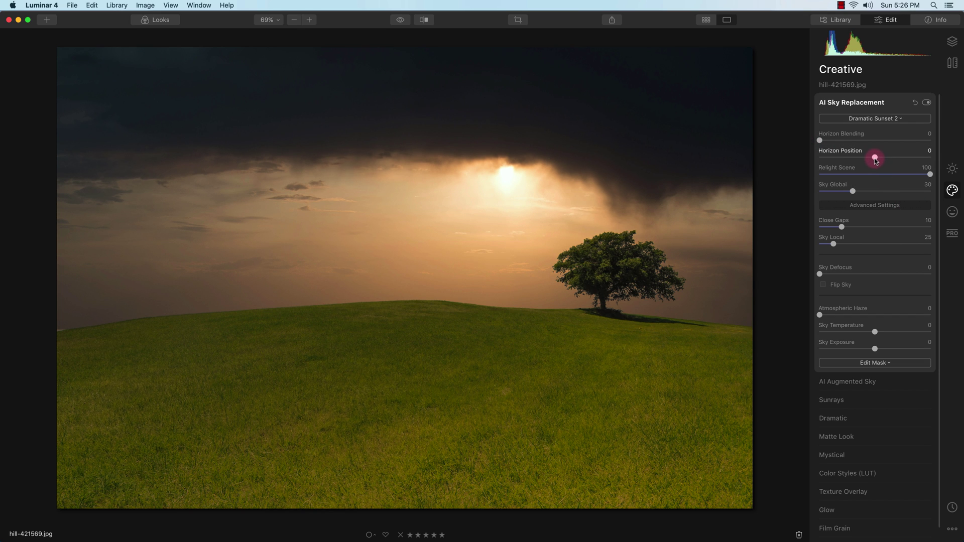
{"action": "left_click_drag", "start_coordinate": [876, 160], "coordinate": [874, 161]}
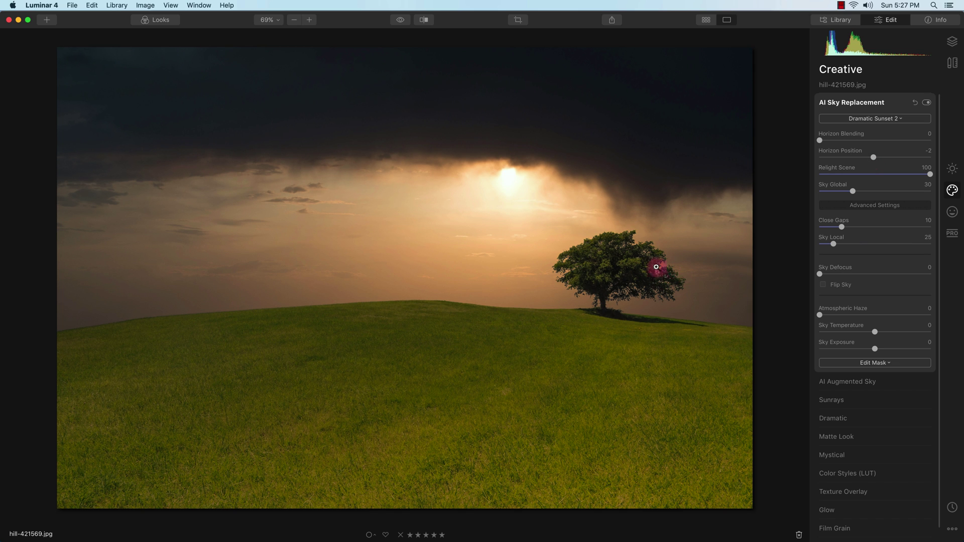
Zoom to 600% on the tree's upper edge, test Sky Global, then reset it to 30
{"action": "left_click", "coordinate": [677, 283]}
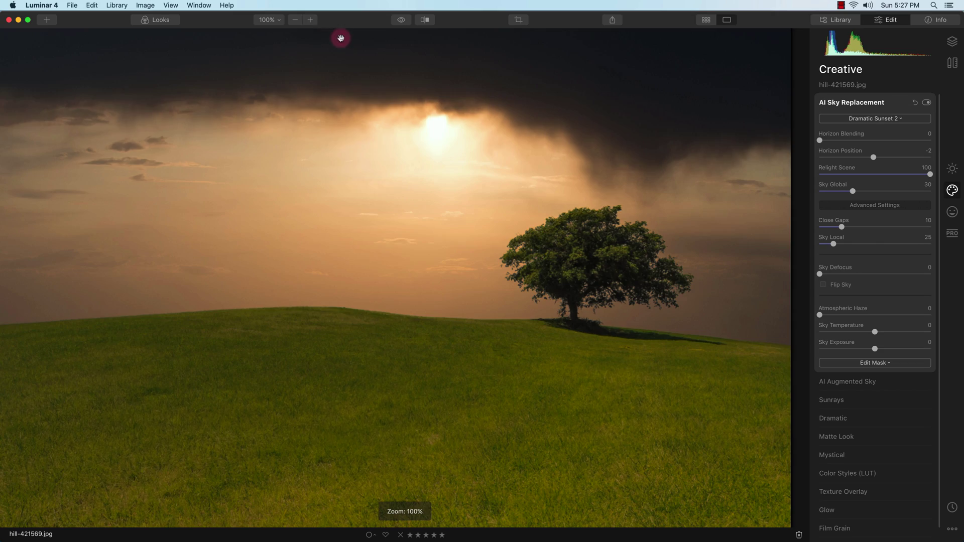
{"action": "left_click", "coordinate": [311, 20]}
{"action": "left_click_drag", "start_coordinate": [684, 200], "coordinate": [394, 177]}
{"action": "left_click", "coordinate": [311, 20]}
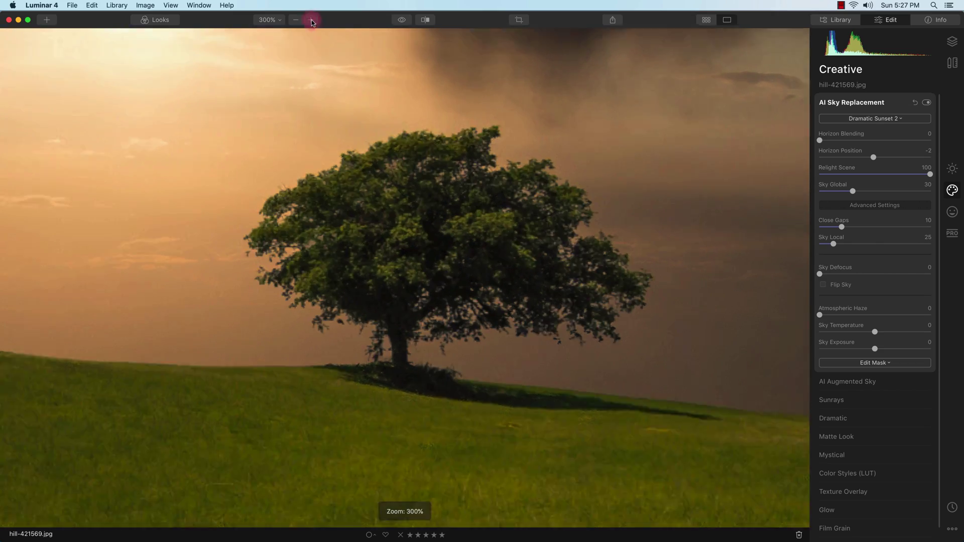
{"action": "left_click", "coordinate": [312, 20]}
{"action": "left_click_drag", "start_coordinate": [573, 151], "coordinate": [441, 291]}
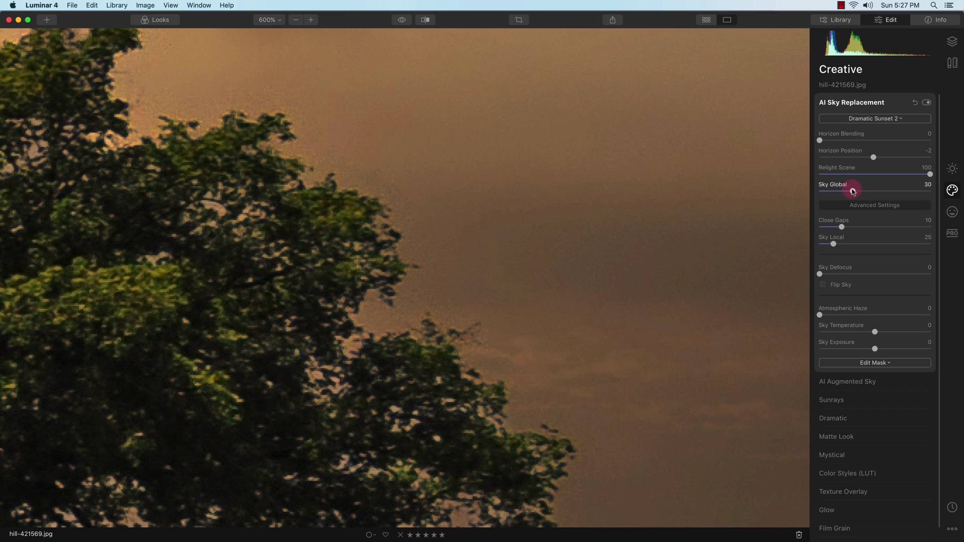
{"action": "left_click_drag", "start_coordinate": [852, 192], "coordinate": [888, 192]}
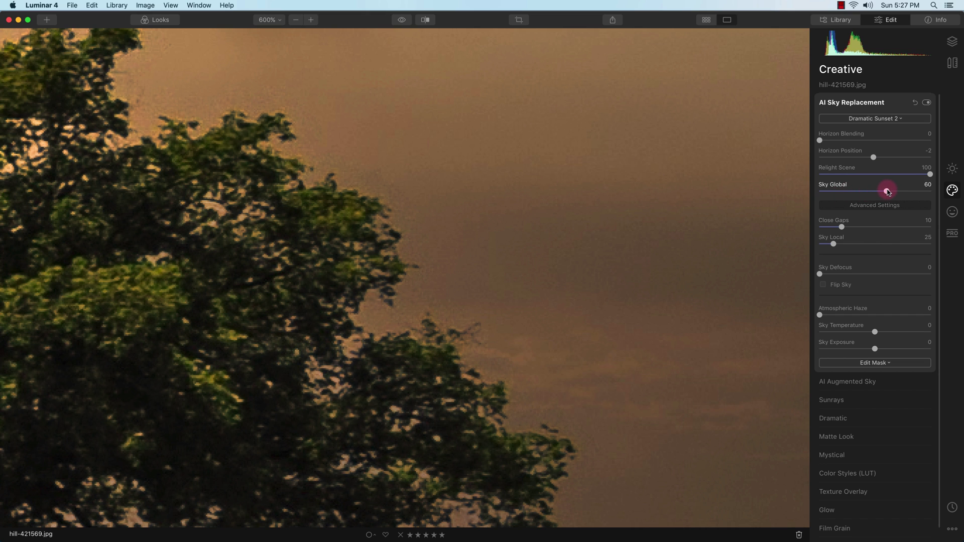
{"action": "double_click", "coordinate": [885, 191]}
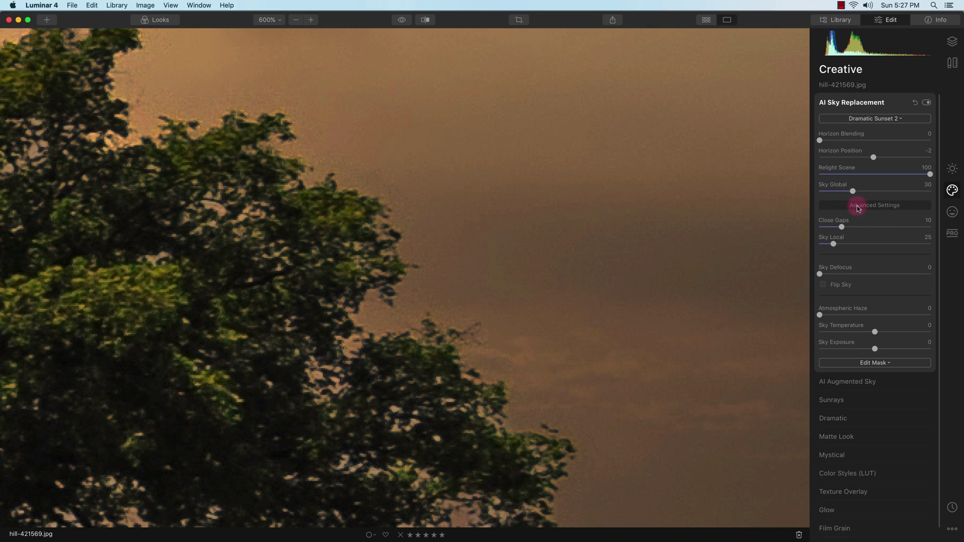
Lower Close Gaps from 10 to 6 to tighten the sky edge, then fit the whole photo
{"action": "mouse_move", "coordinate": [843, 229]}
{"action": "left_mouse_down"}
{"action": "mouse_move", "coordinate": [853, 230]}
{"action": "mouse_move", "coordinate": [829, 231]}
{"action": "mouse_move", "coordinate": [840, 234]}
{"action": "left_mouse_up"}
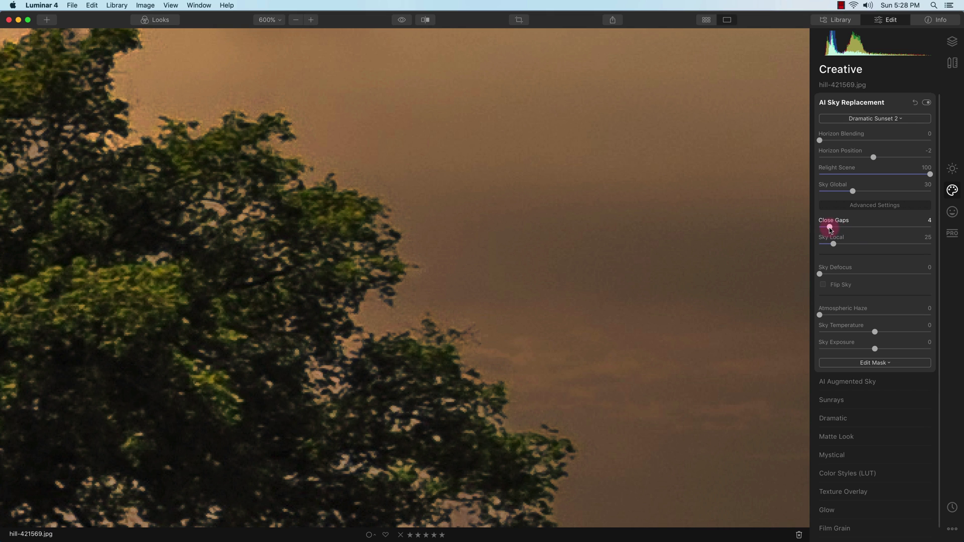
{"action": "left_click_drag", "start_coordinate": [830, 228], "coordinate": [834, 228]}
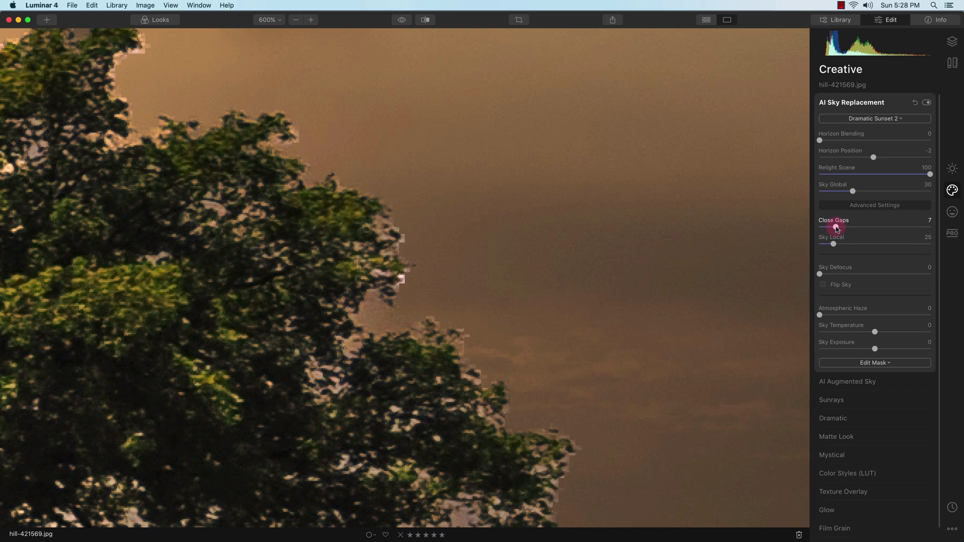
{"action": "mouse_move", "coordinate": [836, 230]}
{"action": "left_mouse_down"}
{"action": "mouse_move", "coordinate": [847, 230]}
{"action": "mouse_move", "coordinate": [838, 233]}
{"action": "left_mouse_up"}
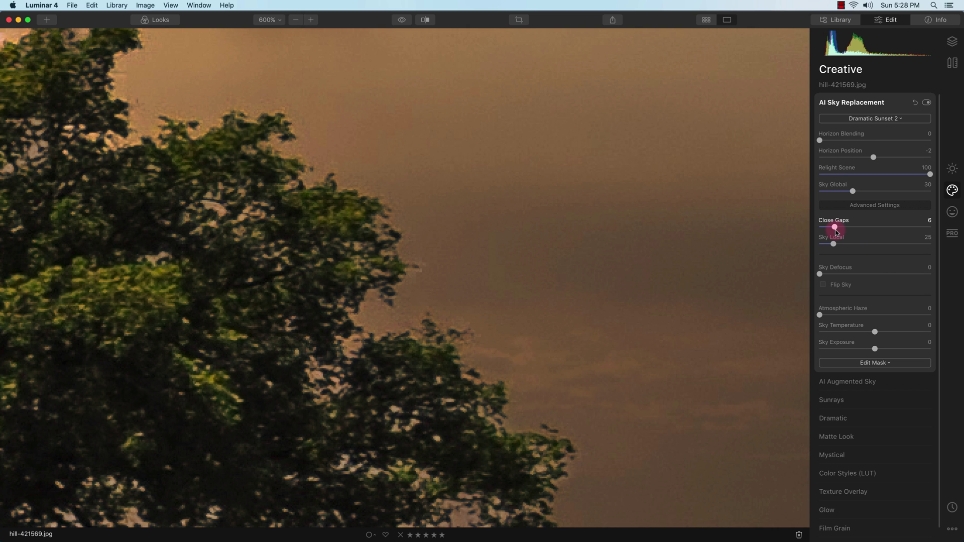
{"action": "left_click", "coordinate": [567, 205]}
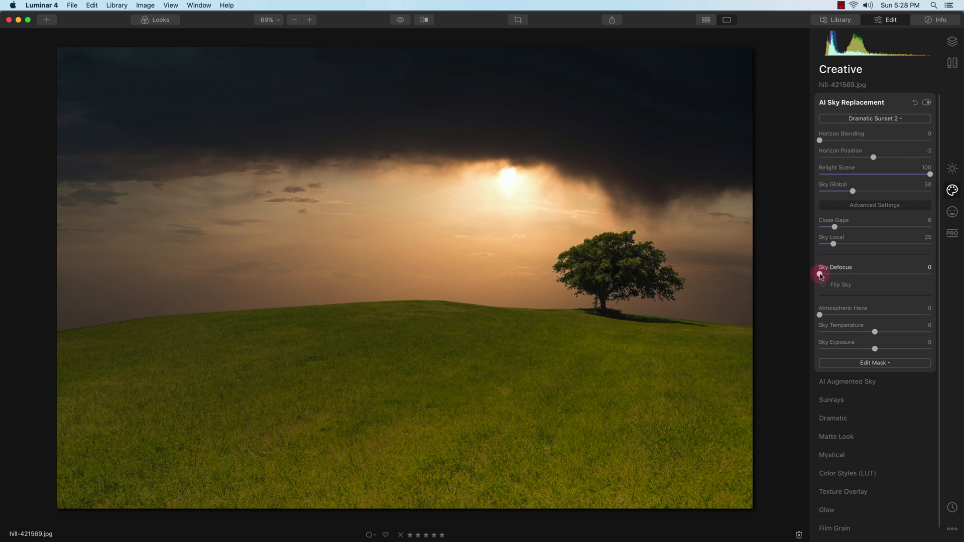
In AI Augmented Sky, add Birds 3, then switch the sky object to Fireworks 1
{"action": "mouse_move", "coordinate": [820, 275]}
{"action": "left_mouse_down"}
{"action": "mouse_move", "coordinate": [872, 274]}
{"action": "mouse_move", "coordinate": [807, 280]}
{"action": "left_mouse_up"}
{"action": "left_click", "coordinate": [855, 383]}
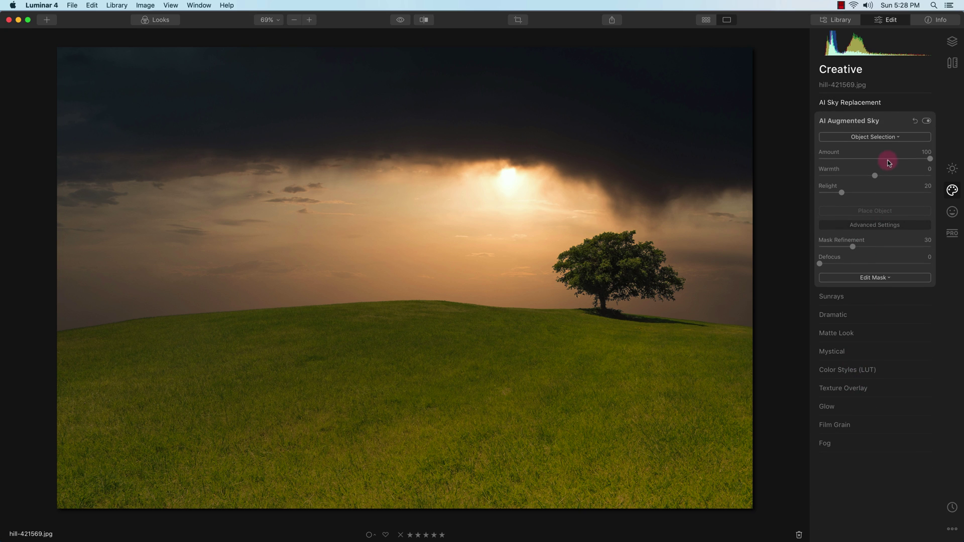
{"action": "left_click", "coordinate": [887, 138]}
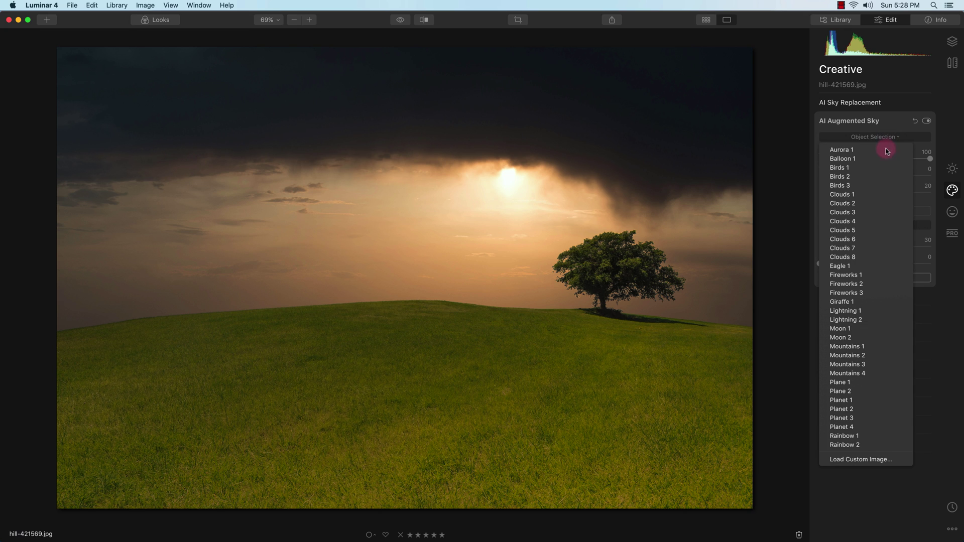
{"action": "left_click", "coordinate": [884, 185]}
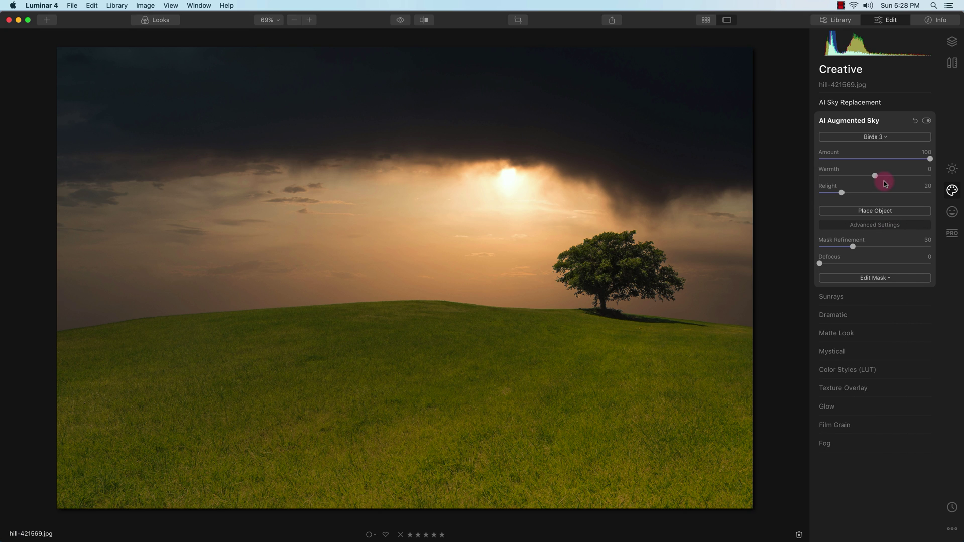
{"action": "left_click", "coordinate": [887, 141]}
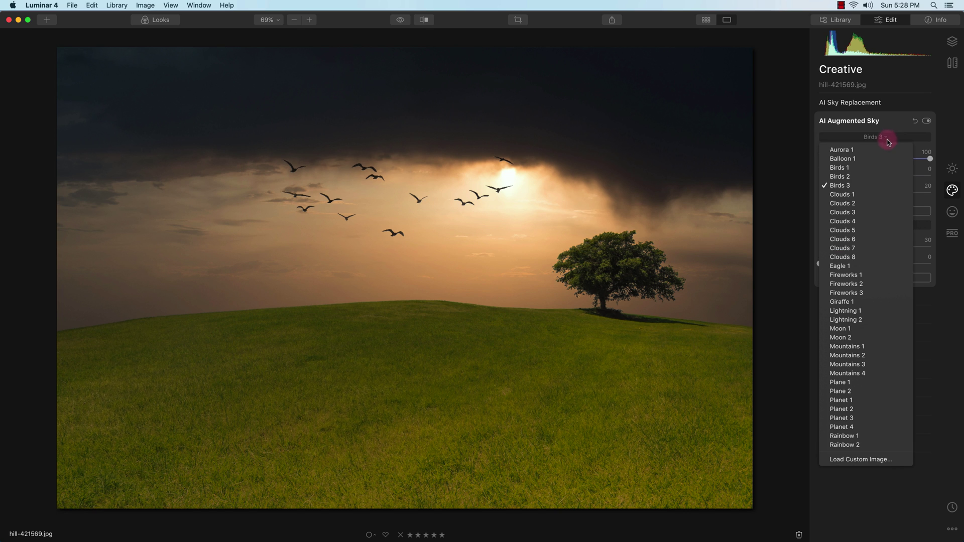
{"action": "left_click", "coordinate": [885, 277]}
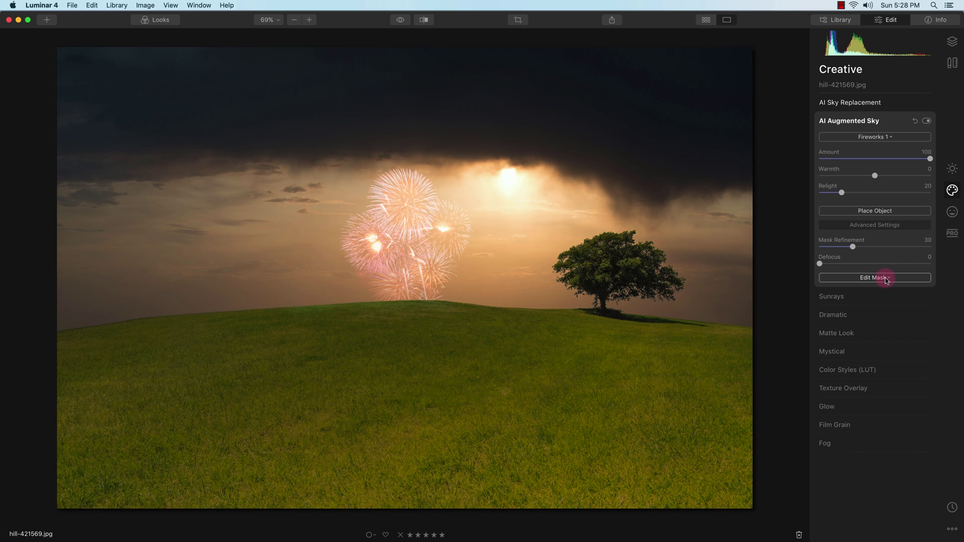
{"action": "left_click", "coordinate": [891, 138]}
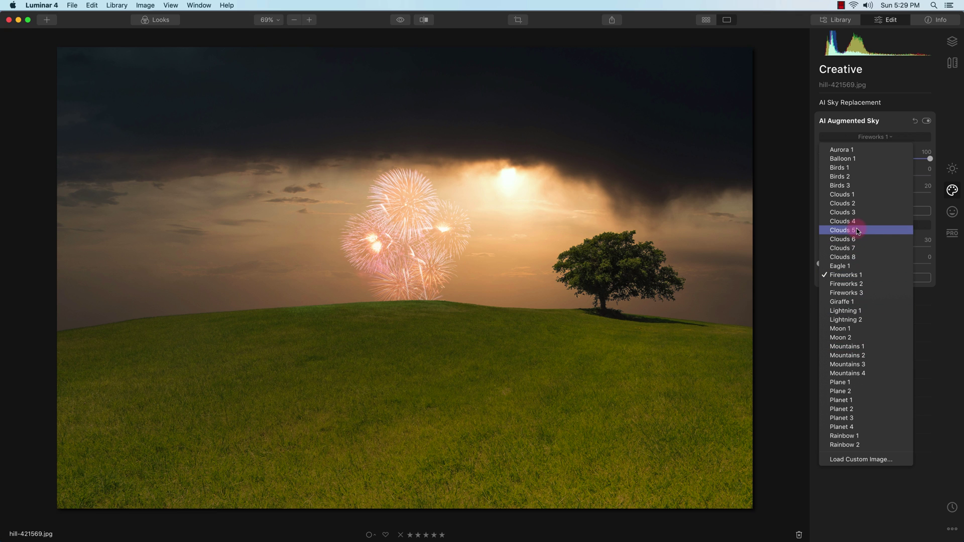
Replace the fireworks with Balloon 1, shrunk and placed low in the left sky
{"action": "left_click", "coordinate": [856, 159]}
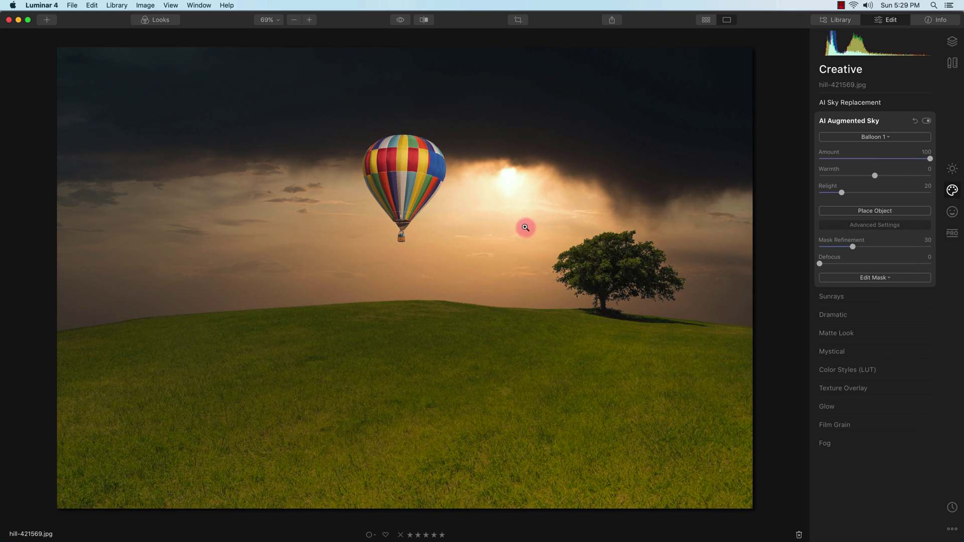
{"action": "left_click", "coordinate": [867, 215]}
{"action": "left_click_drag", "start_coordinate": [425, 171], "coordinate": [186, 210]}
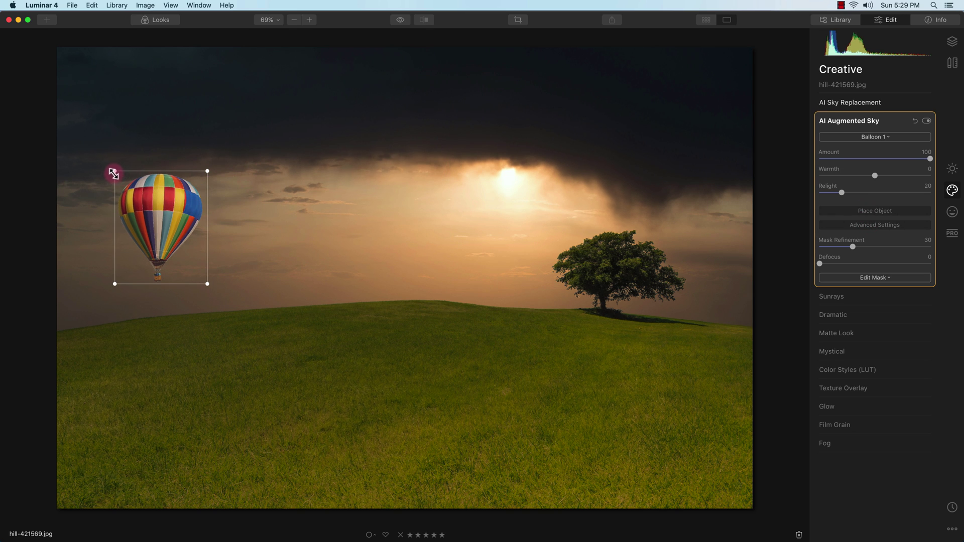
{"action": "left_click_drag", "start_coordinate": [114, 173], "coordinate": [159, 271]}
{"action": "left_click", "coordinate": [831, 274]}
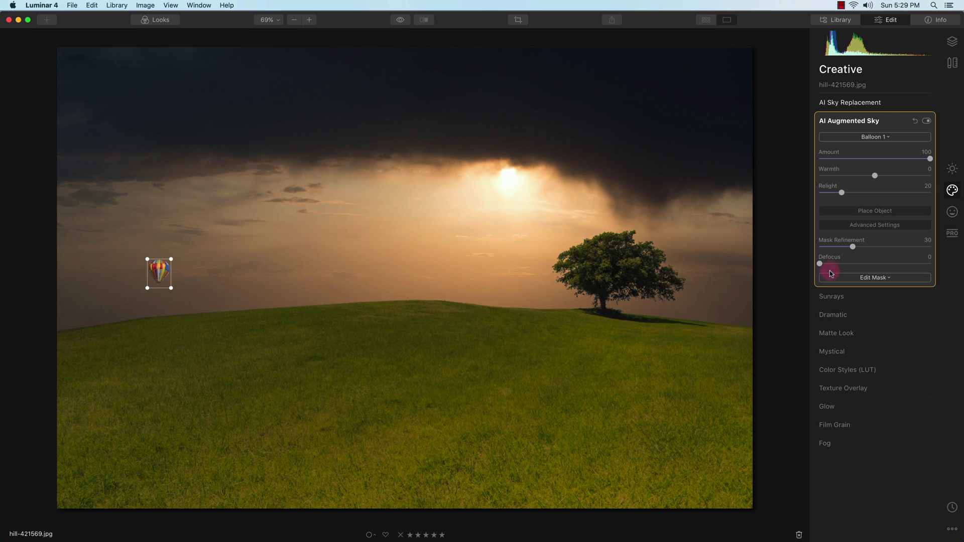
Set the balloon's Defocus to 6 and Relight to 52
{"action": "left_click", "coordinate": [820, 264]}
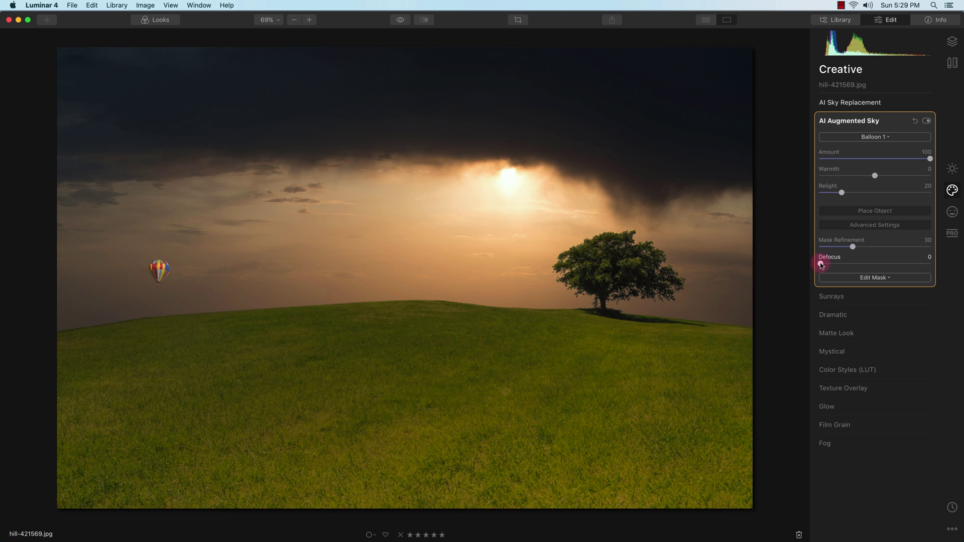
{"action": "left_click_drag", "start_coordinate": [821, 265], "coordinate": [828, 264]}
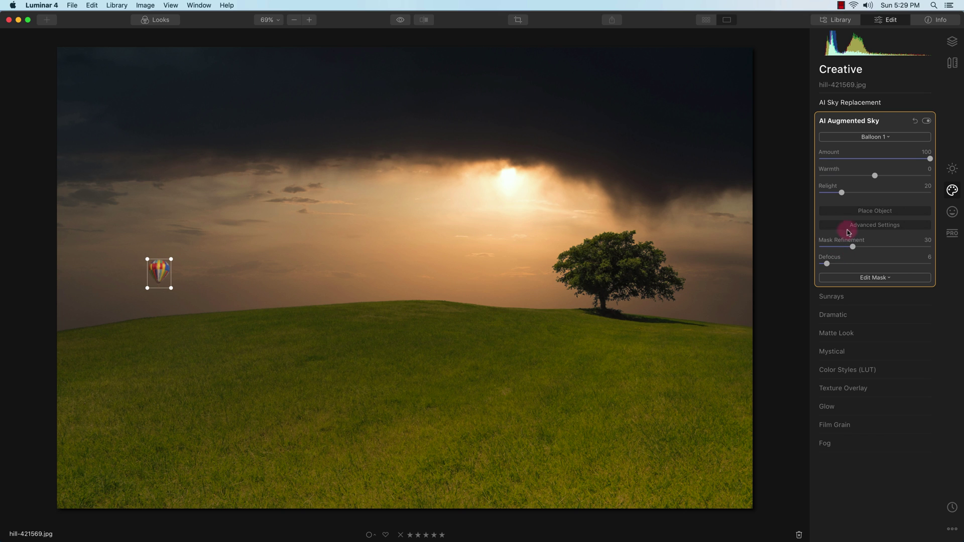
{"action": "left_click_drag", "start_coordinate": [844, 193], "coordinate": [879, 194]}
{"action": "left_click", "coordinate": [868, 102]}
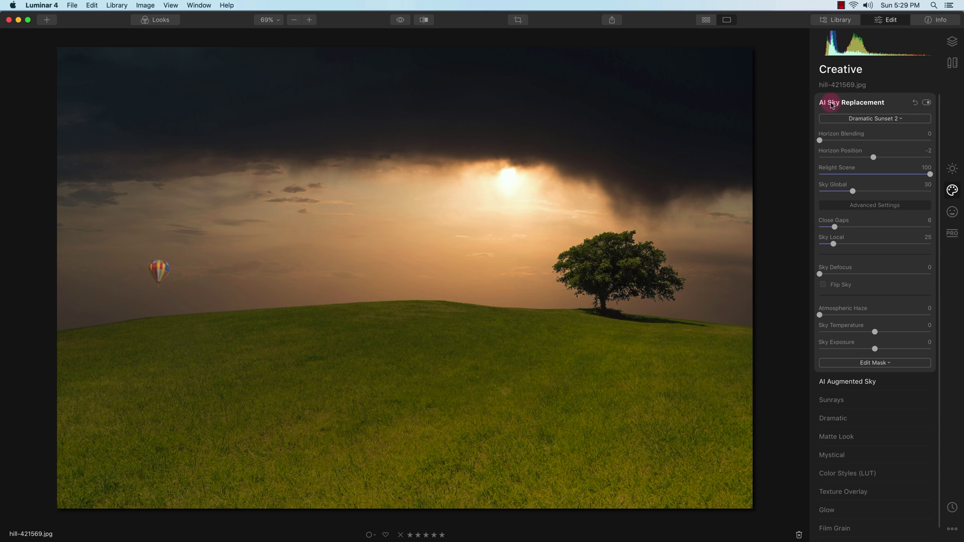
{"action": "left_click", "coordinate": [854, 386]}
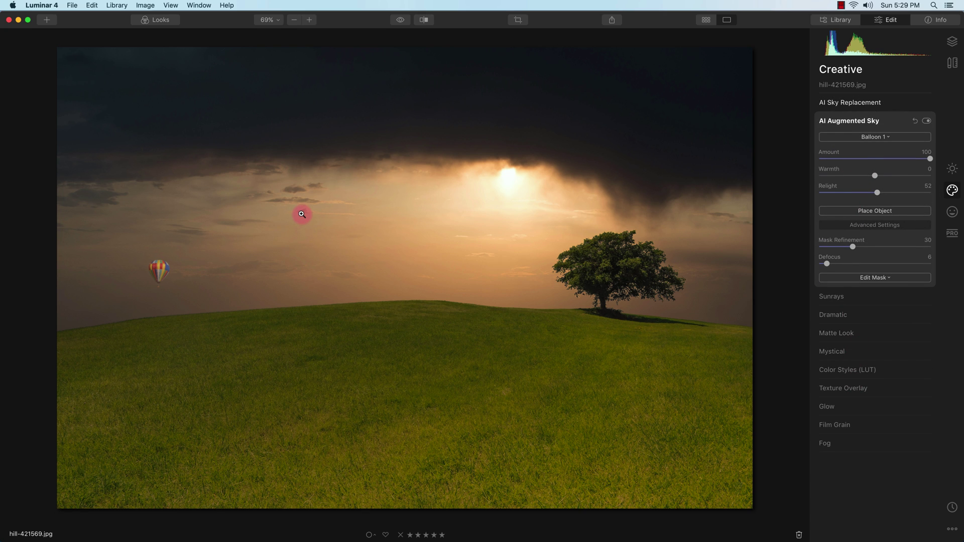